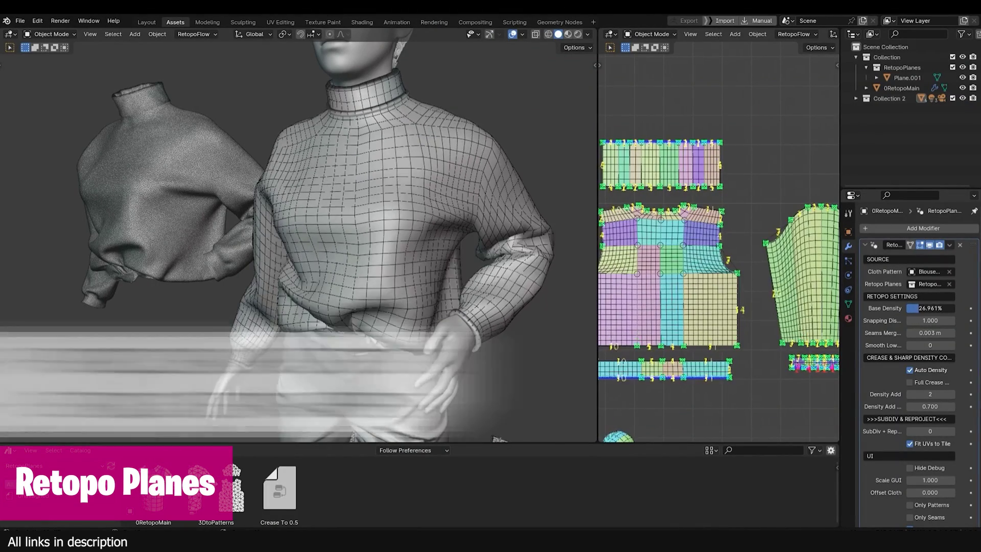
# Step: Raise the SubDiv + Reproject level of the blouse's retopology
pyautogui.click(951, 428)
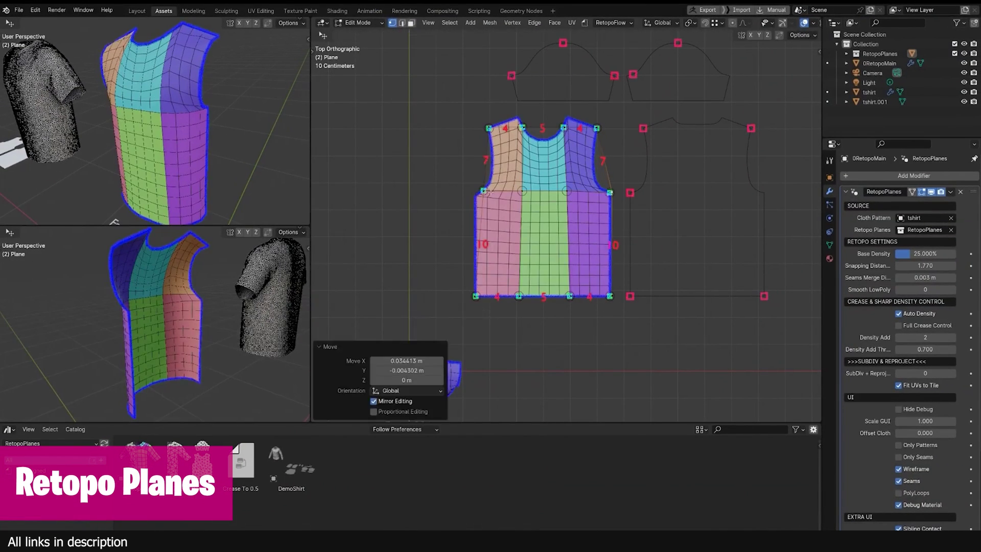
# Step: Fit the retopo planes to the T-shirt pattern corners, moving the back panel's side vertex about 0.57 m along global X
pyautogui.click(522, 117)
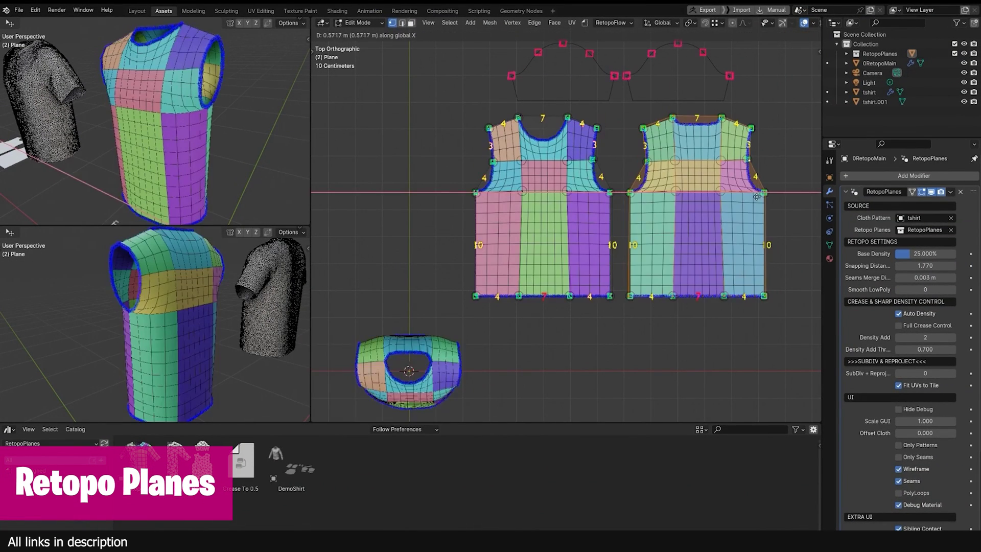
pyautogui.click(757, 197)
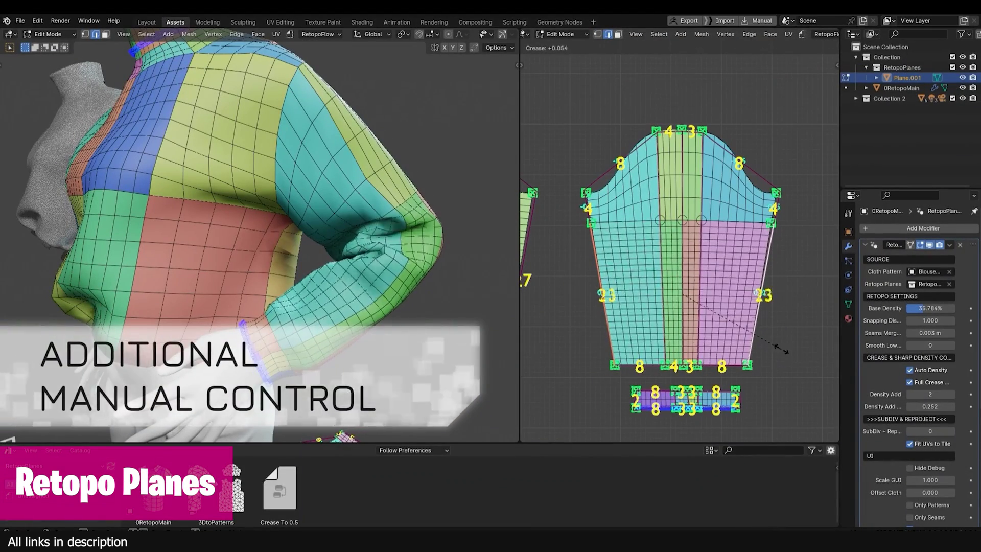
# Step: Adjust the edge crease on the sleeve pattern's long side edges to control their retopology density
pyautogui.click(782, 355)
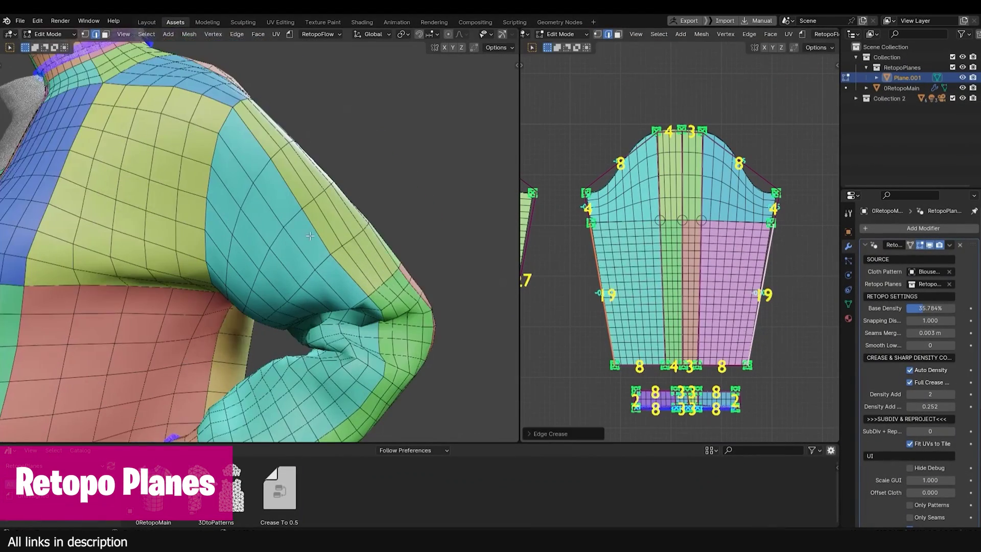
pyautogui.hotkey('ctrl', 'e')
pyautogui.click(670, 226)
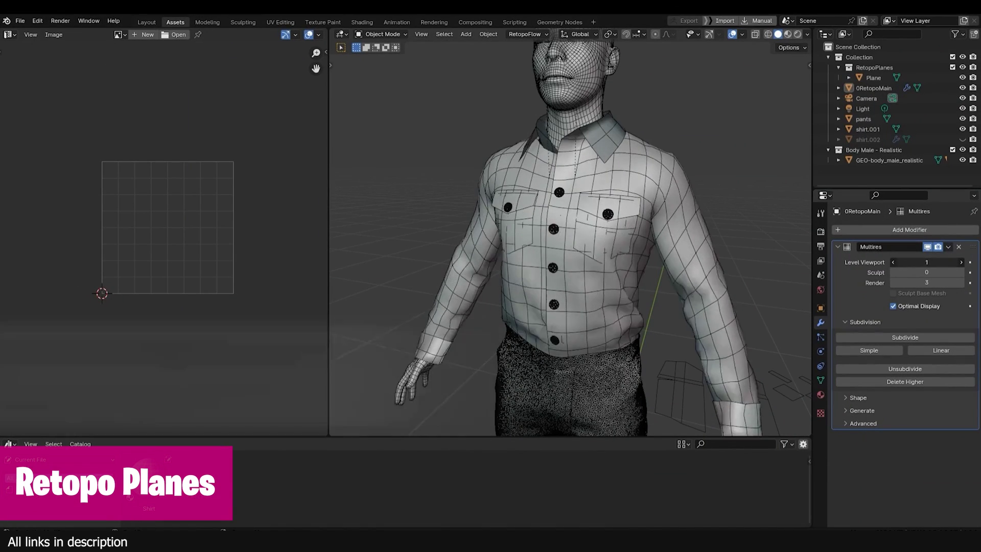
# Step: Examine the UV layout of the button shirt's retopology mesh in Edit Mode
pyautogui.click(683, 271)
pyautogui.press('Tab')
pyautogui.scroll(3, 159, 240)
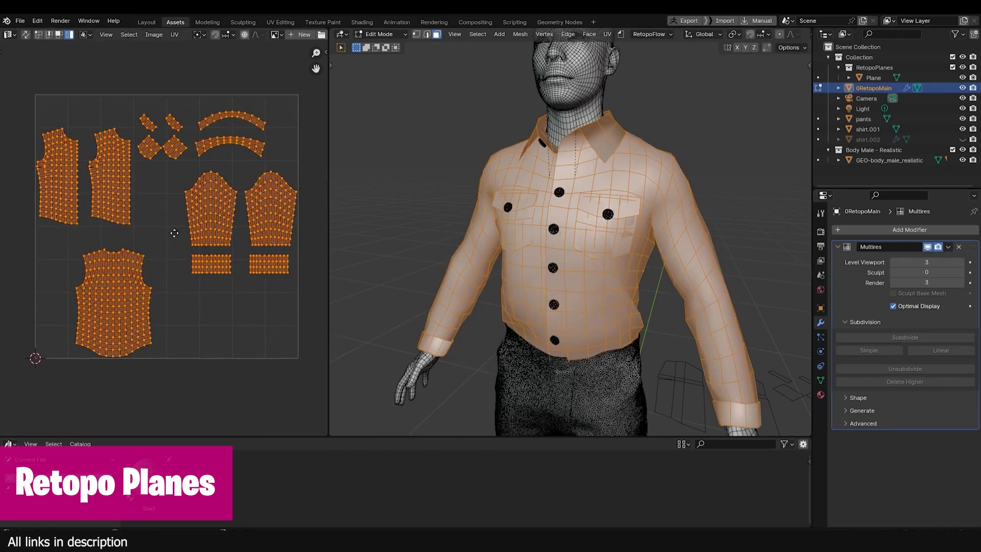
pyautogui.press('Tab')
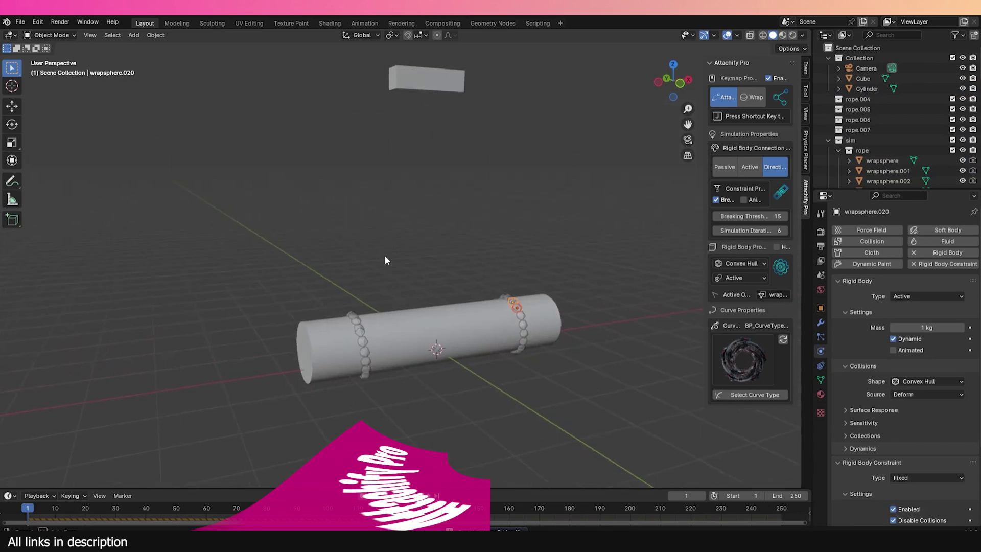
# Step: Attach ropes between the rings wrapped around the cylinder and the block above it
pyautogui.click(519, 289)
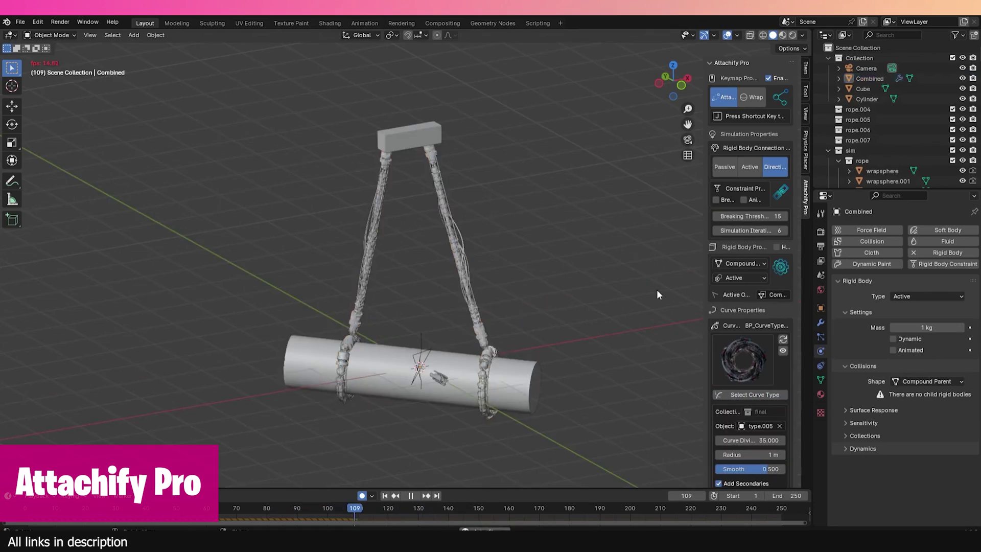
pyautogui.click(719, 274)
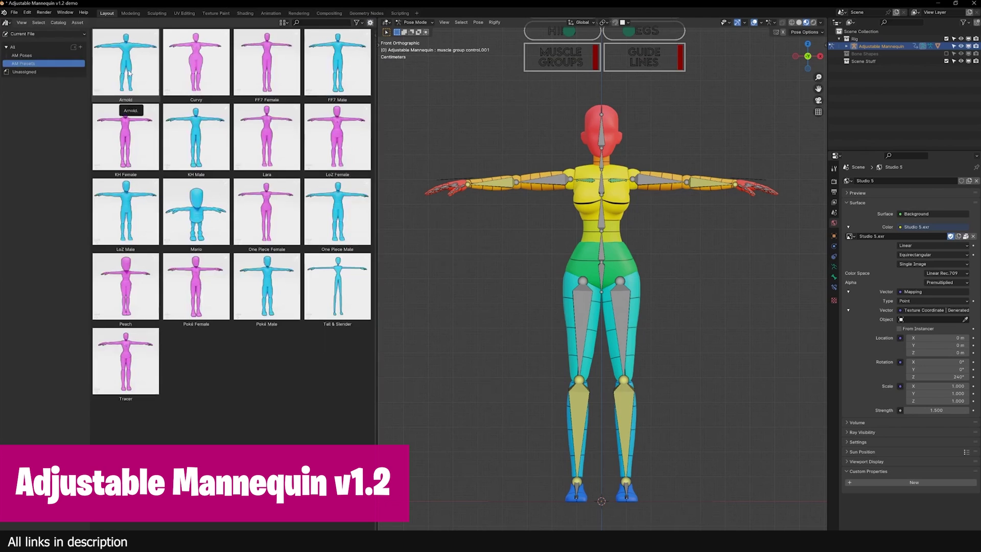
# Step: Apply the Arnold, FF7 Female and Mario body presets to the mannequin one after another
pyautogui.doubleClick(136, 73)
pyautogui.doubleClick(279, 88)
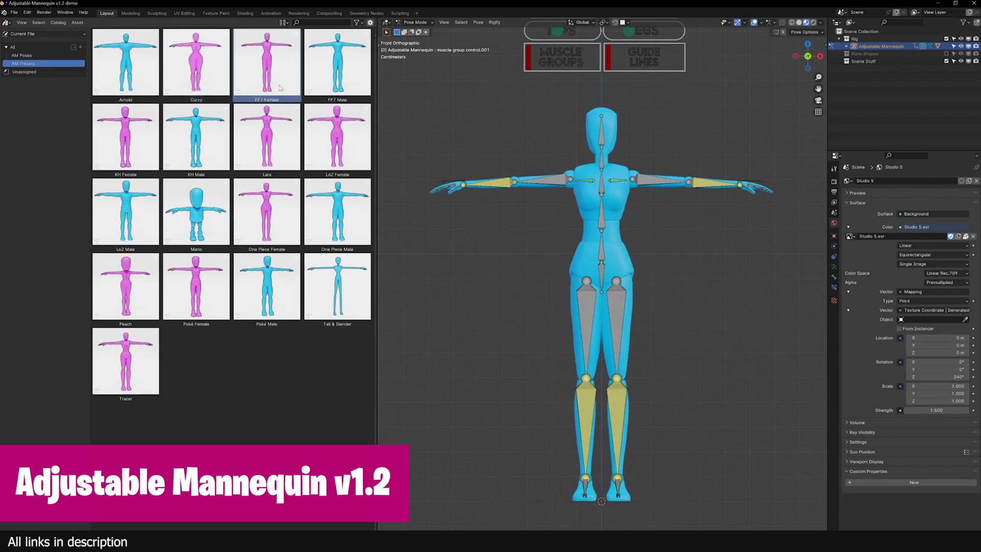
pyautogui.click(165, 207)
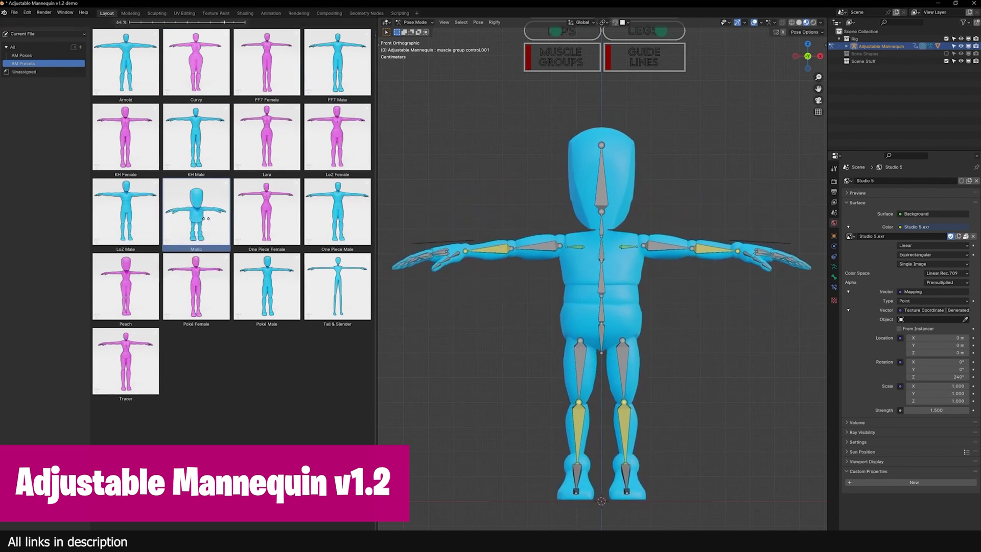
pyautogui.moveTo(397, 100); pyautogui.dragTo(797, 317)
pyautogui.moveTo(205, 71); pyautogui.dragTo(247, 76)
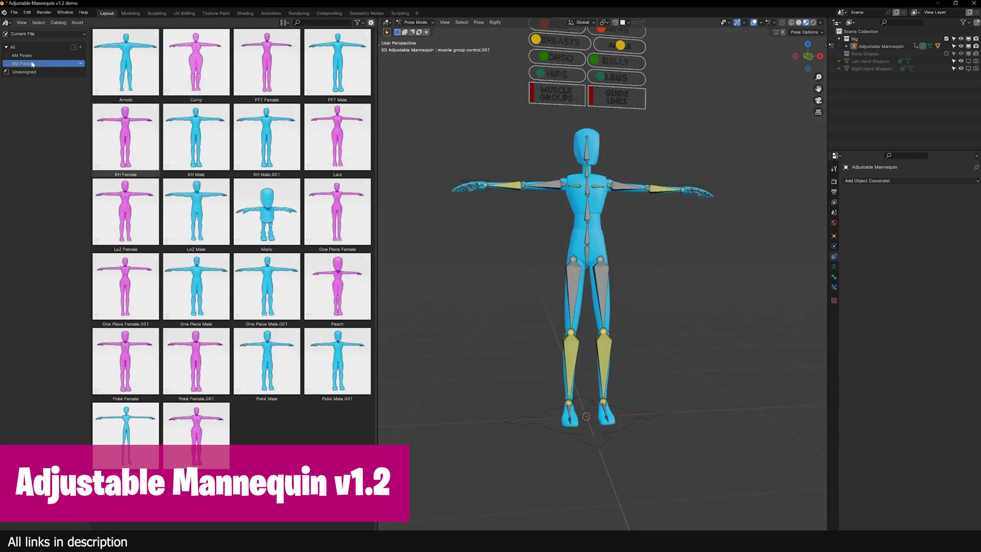
# Step: Apply the Hovering and Superhero Landing action poses from the AM Poses catalog to the mannequin
pyautogui.click(22, 55)
pyautogui.moveTo(375, 57); pyautogui.dragTo(381, 92)
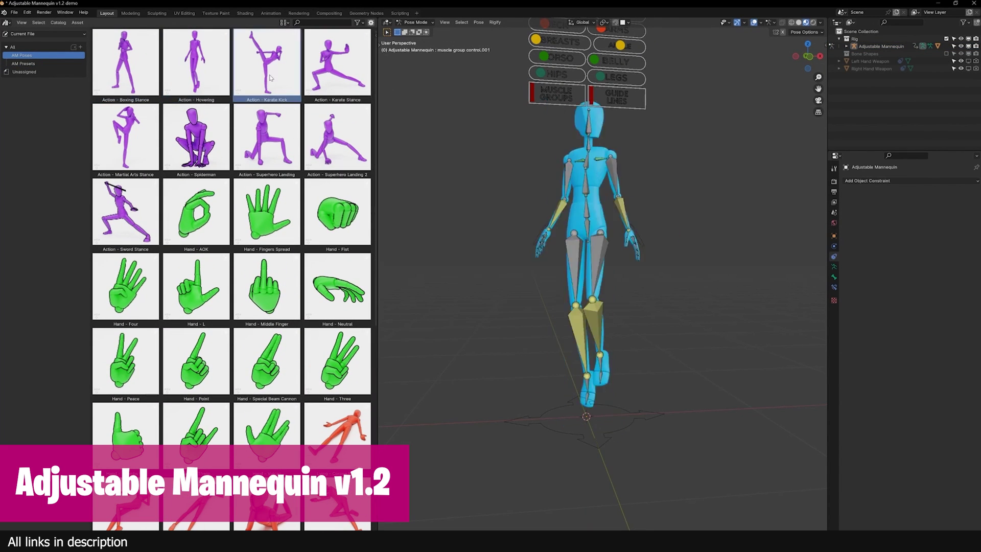
pyautogui.doubleClick(284, 157)
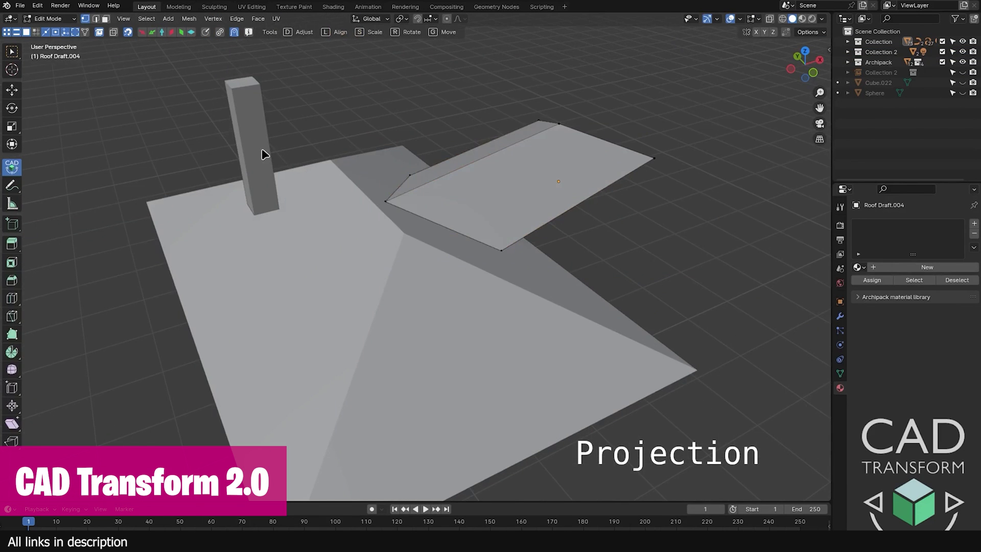
# Step: Reposition the sloped end vertices of the Roof Draft's side wing precisely with CAD Transform
pyautogui.click(263, 153)
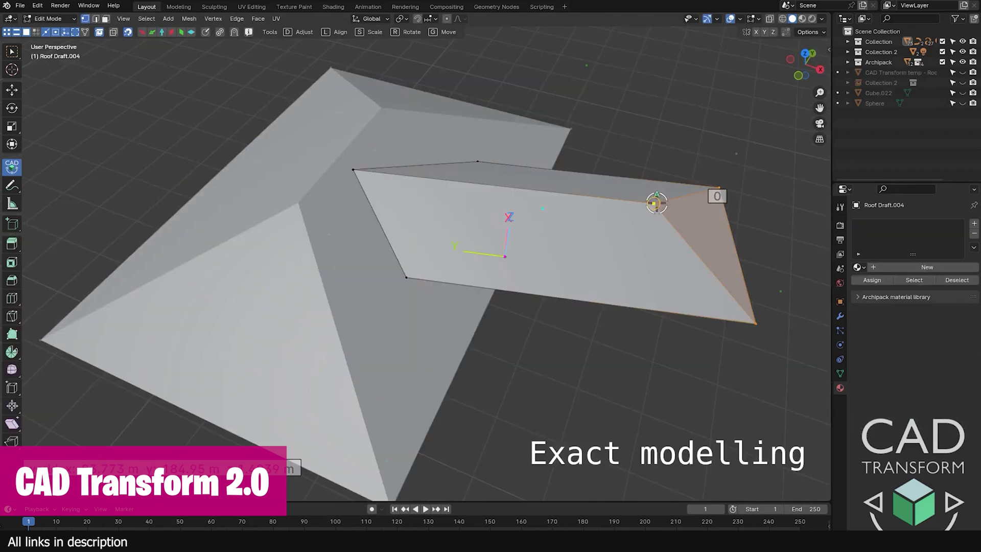
pyautogui.press('Return')
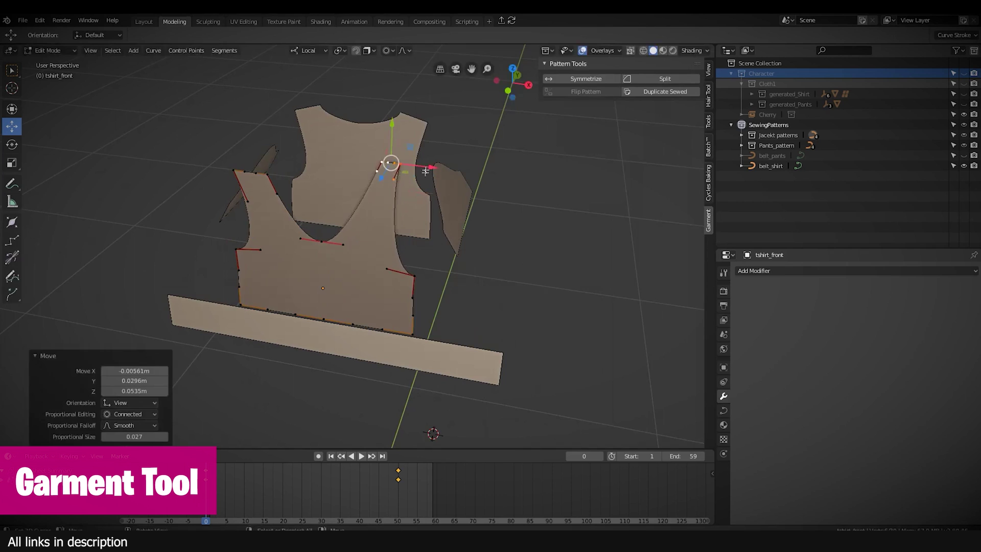
# Step: Finish editing the tshirt_front pattern curve and pick the source pattern for the jacket's sewing
pyautogui.press('Tab')
pyautogui.click(768, 335)
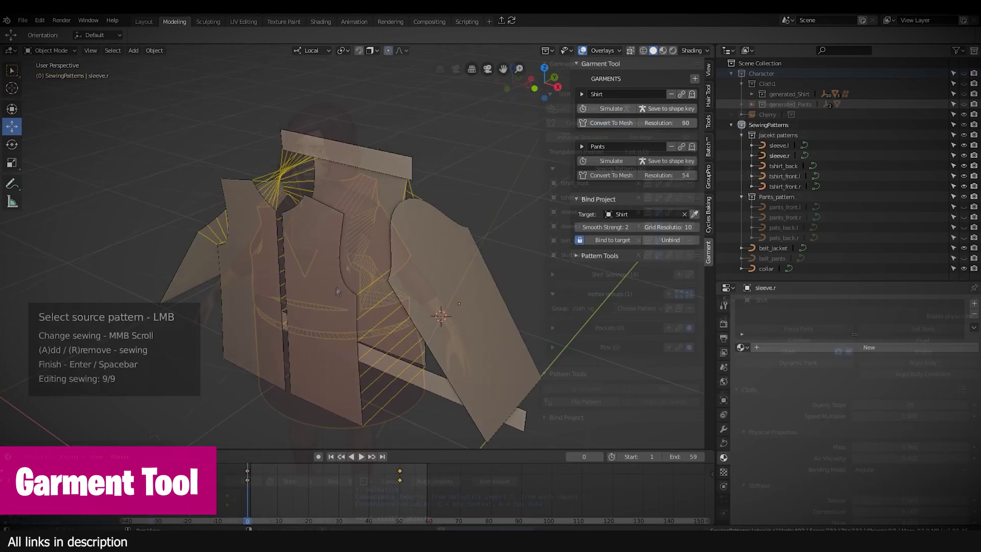
pyautogui.click(435, 340)
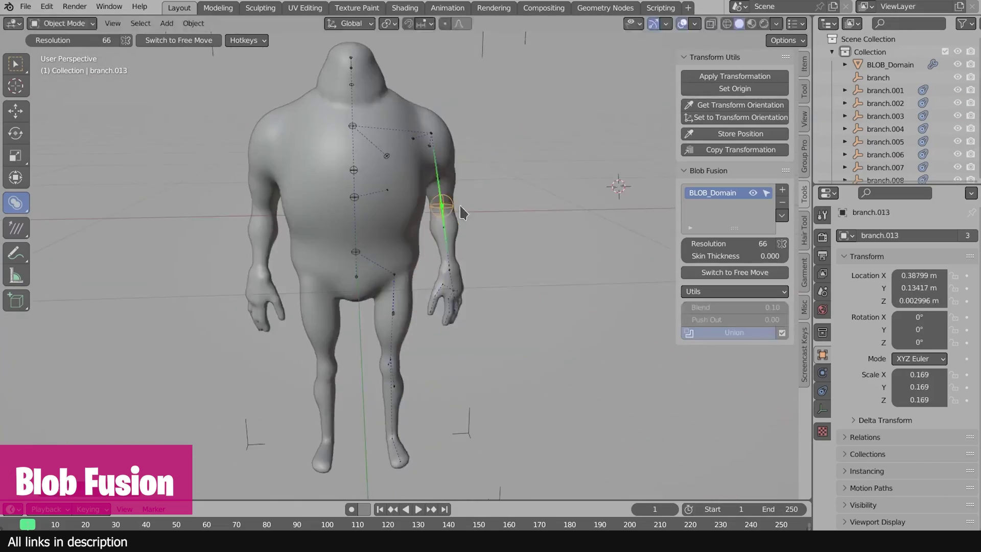
pyautogui.moveTo(461, 212); pyautogui.dragTo(416, 342, button='middle')
pyautogui.click(416, 342)
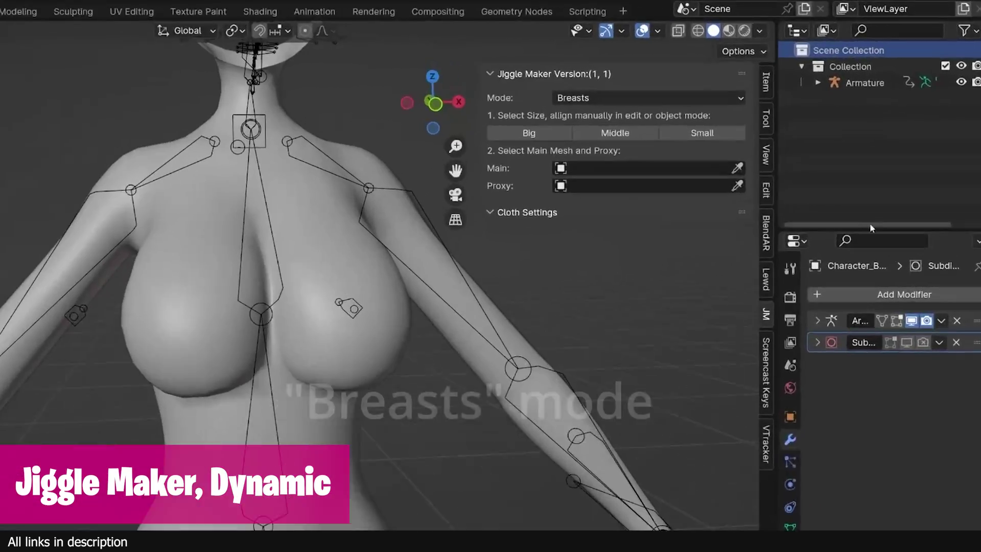
# Step: Select the character's armature and stop the jiggle simulation playback
pyautogui.press('Tab')
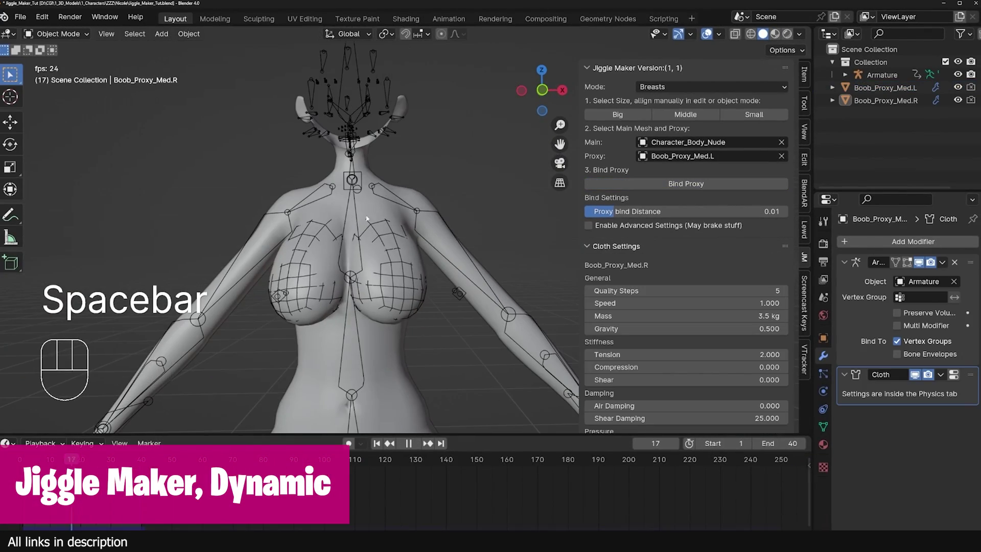
pyautogui.click(362, 180)
pyautogui.press('space')
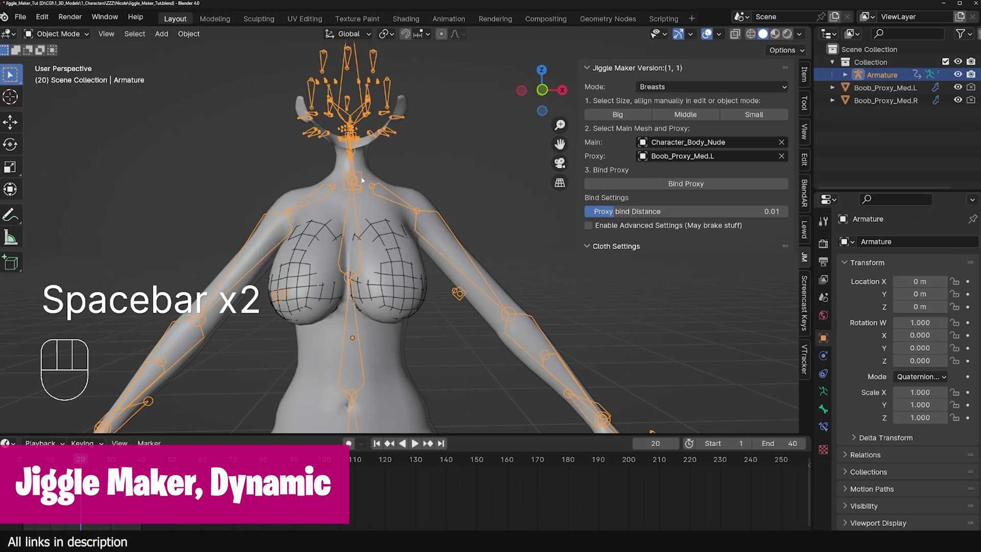